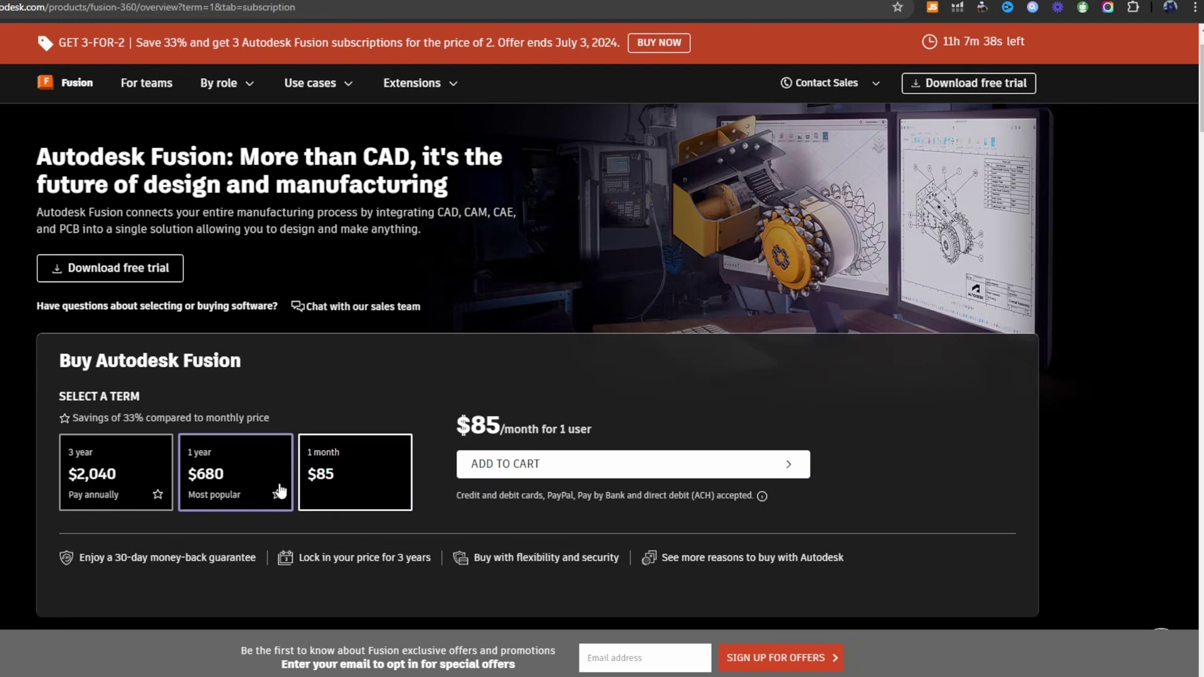
Step: Compare yearly Fusion pricing, then start checkout for Plasticity's $149 Indie 1.1 plan
{"action": "left_click", "coordinate": [294, 486]}
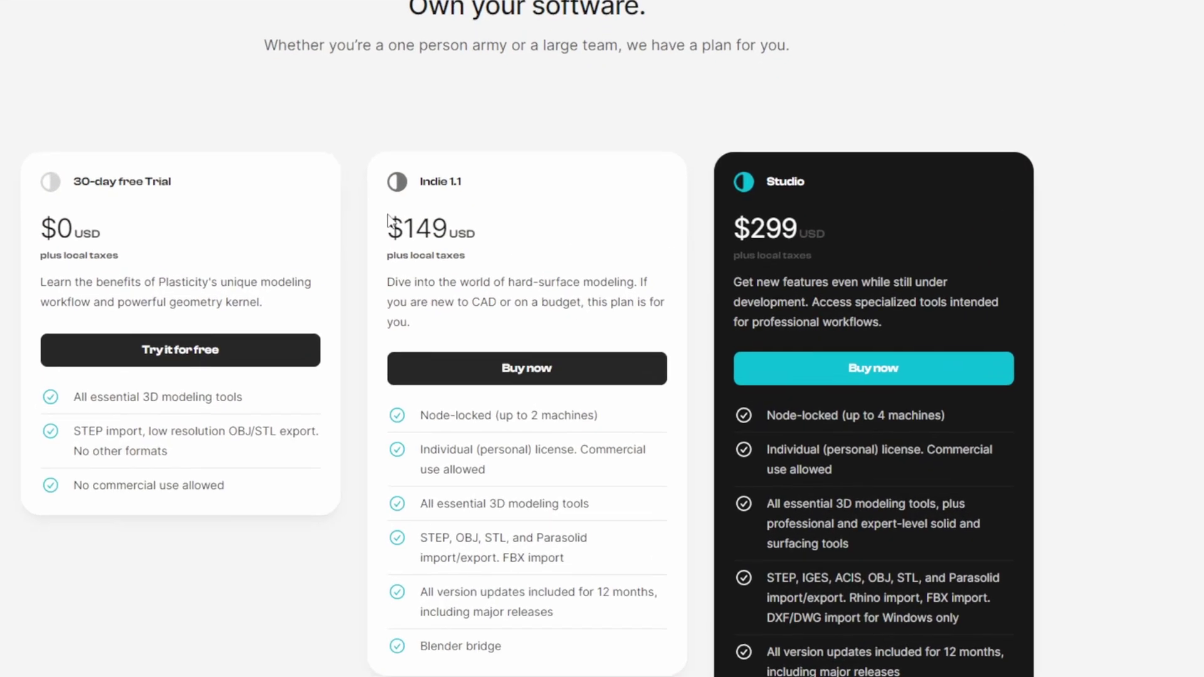
{"action": "left_click", "coordinate": [473, 370]}
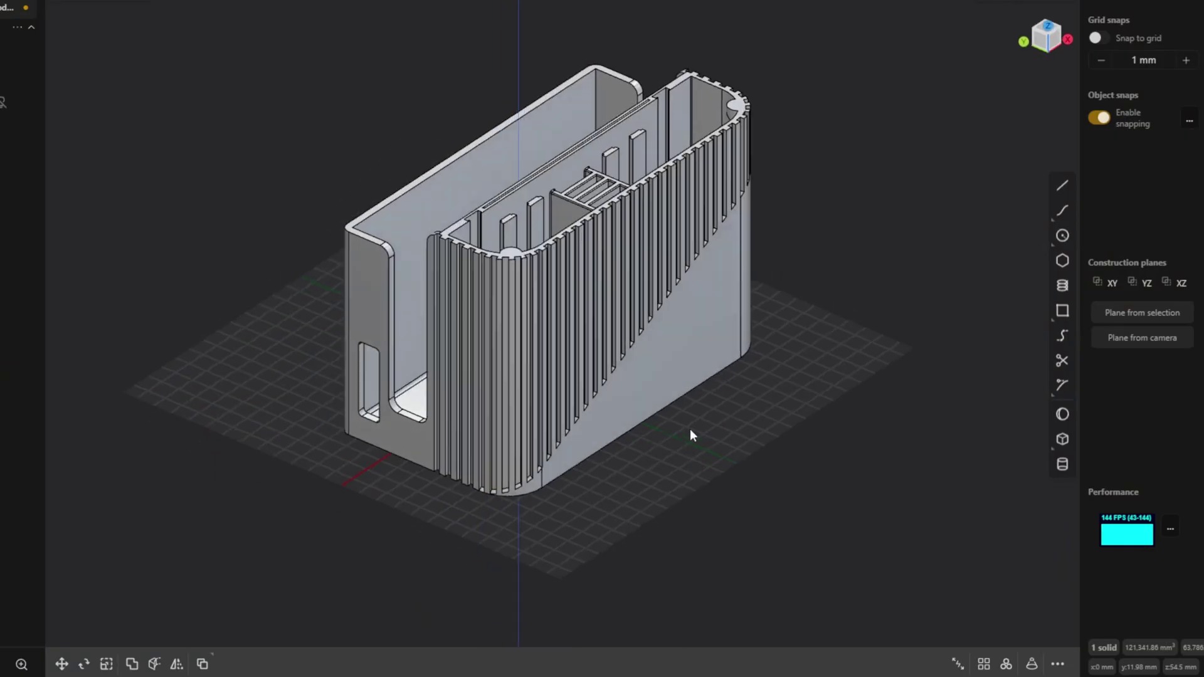
{"action": "middle_click_drag", "start_coordinate": [690, 429], "coordinate": [444, 375]}
Step: In top view, draw a centre-point circle on the rounded corner arc's centre
{"action": "scroll", "coordinate": [443, 374], "scroll_direction": "up", "scroll_amount": 3}
{"action": "left_click", "coordinate": [451, 390]}
{"action": "key", "text": "7"}
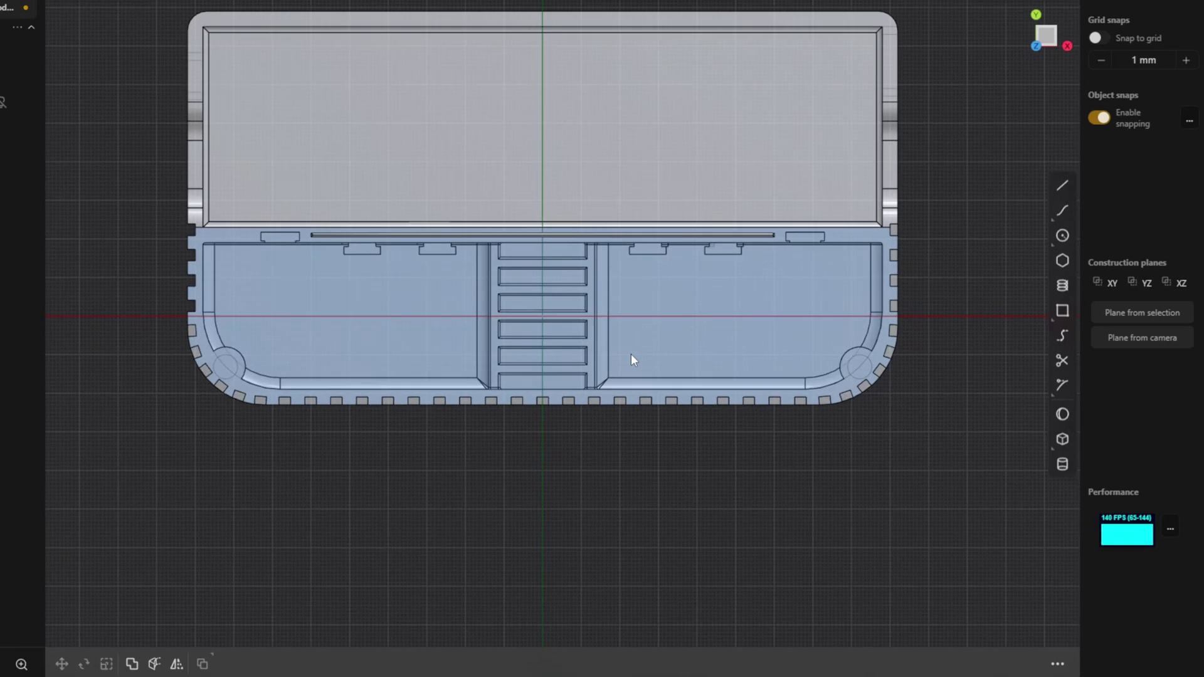
{"action": "scroll", "coordinate": [631, 355], "scroll_direction": "up", "scroll_amount": 2}
{"action": "left_click", "coordinate": [1063, 236]}
{"action": "scroll", "coordinate": [939, 378], "scroll_direction": "up", "scroll_amount": 5}
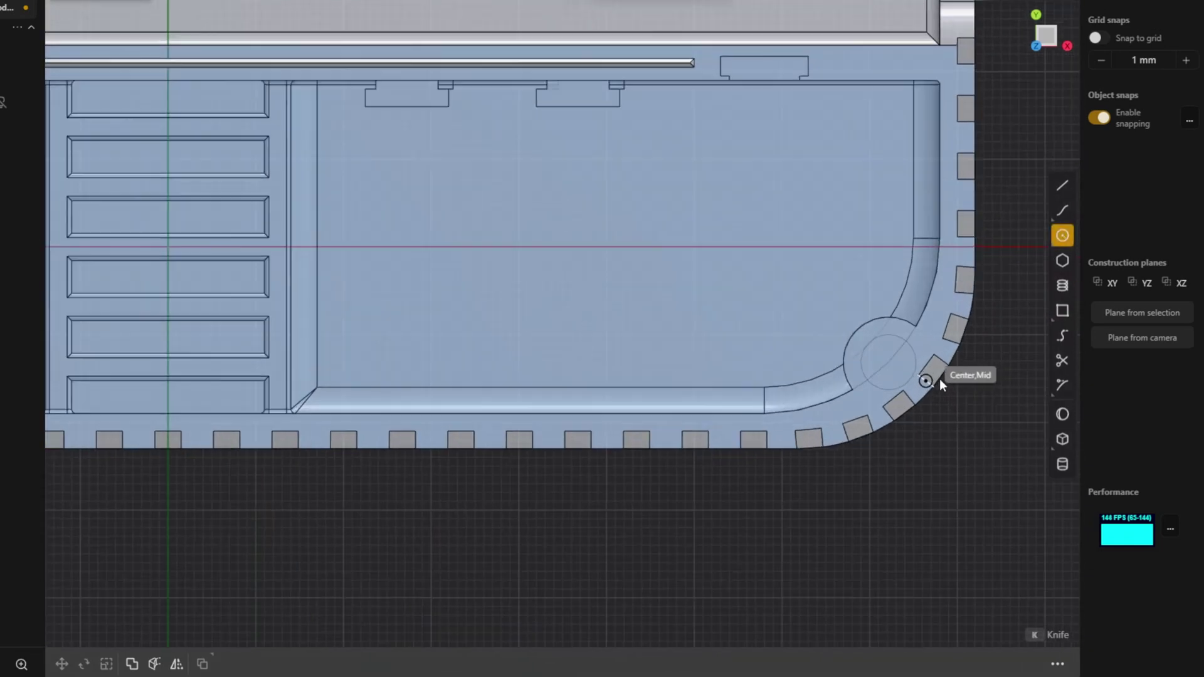
{"action": "left_click", "coordinate": [601, 345]}
{"action": "key", "text": "Return"}
Step: Extrude the new circle about 1.51 mm into a short cylinder
{"action": "key", "text": "e"}
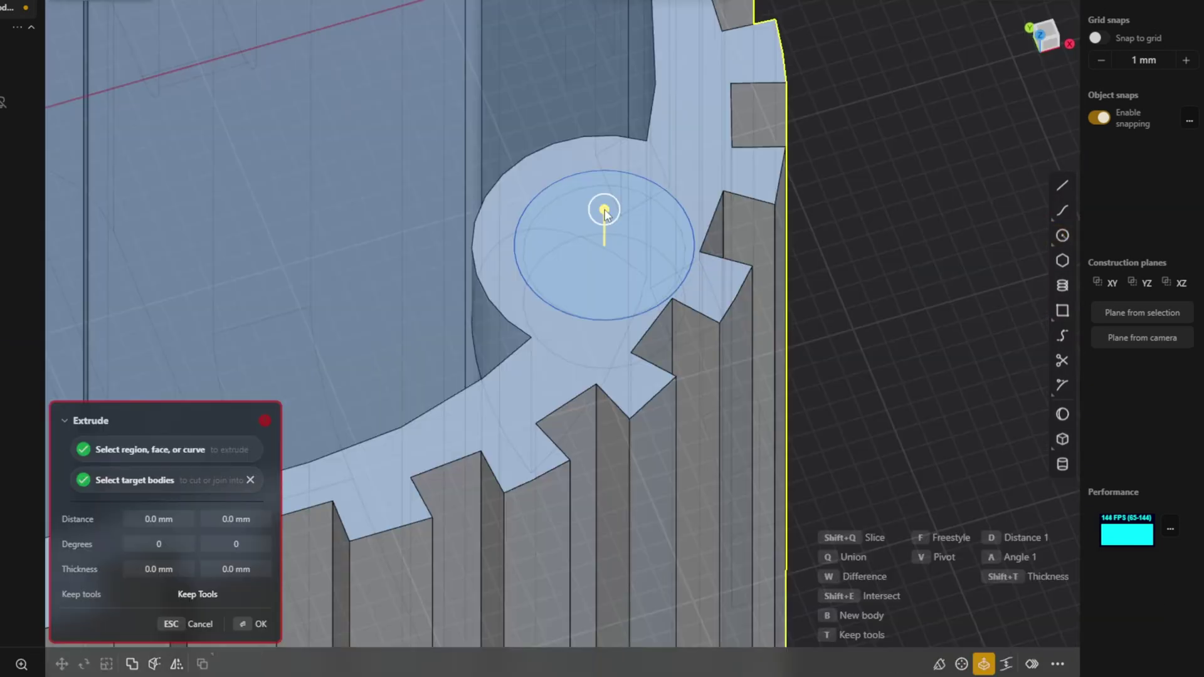
{"action": "left_click_drag", "start_coordinate": [605, 209], "coordinate": [606, 236]}
{"action": "middle_click_drag", "start_coordinate": [606, 236], "coordinate": [242, 627]}
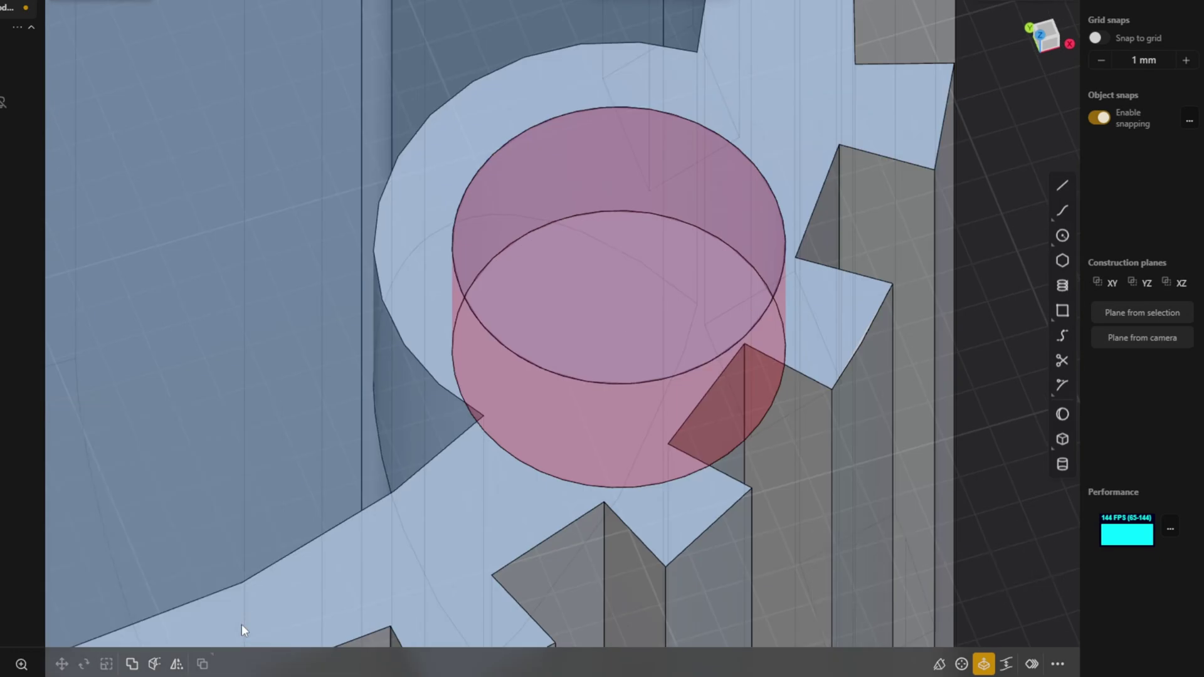
{"action": "left_click", "coordinate": [155, 519]}
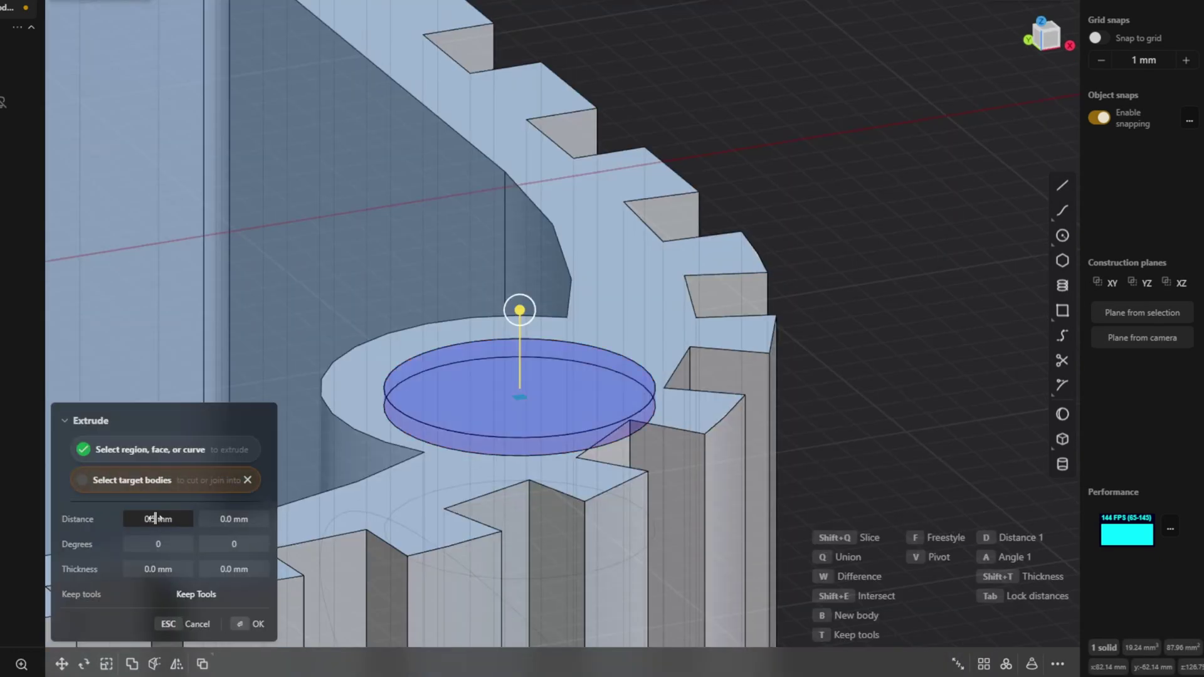
{"action": "key", "text": "Return"}
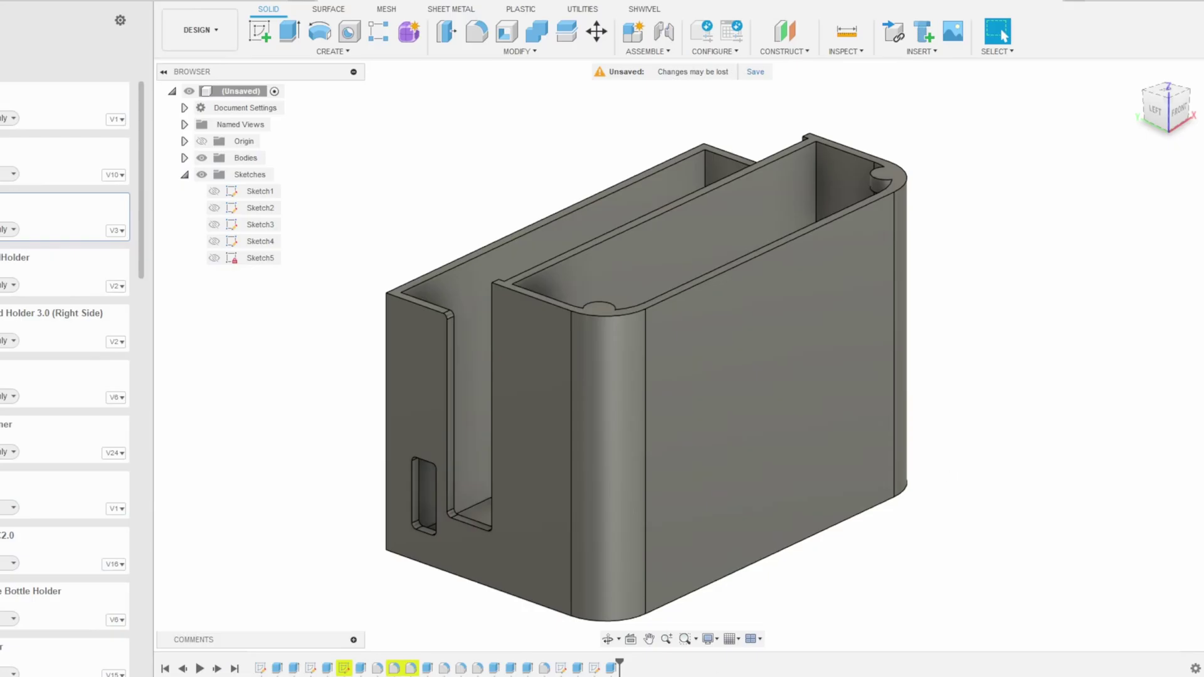
Step: Edit Sketch5, then lower the Practice v1 section cut to -25.00 mm through the arms
{"action": "double_click", "coordinate": [594, 668]}
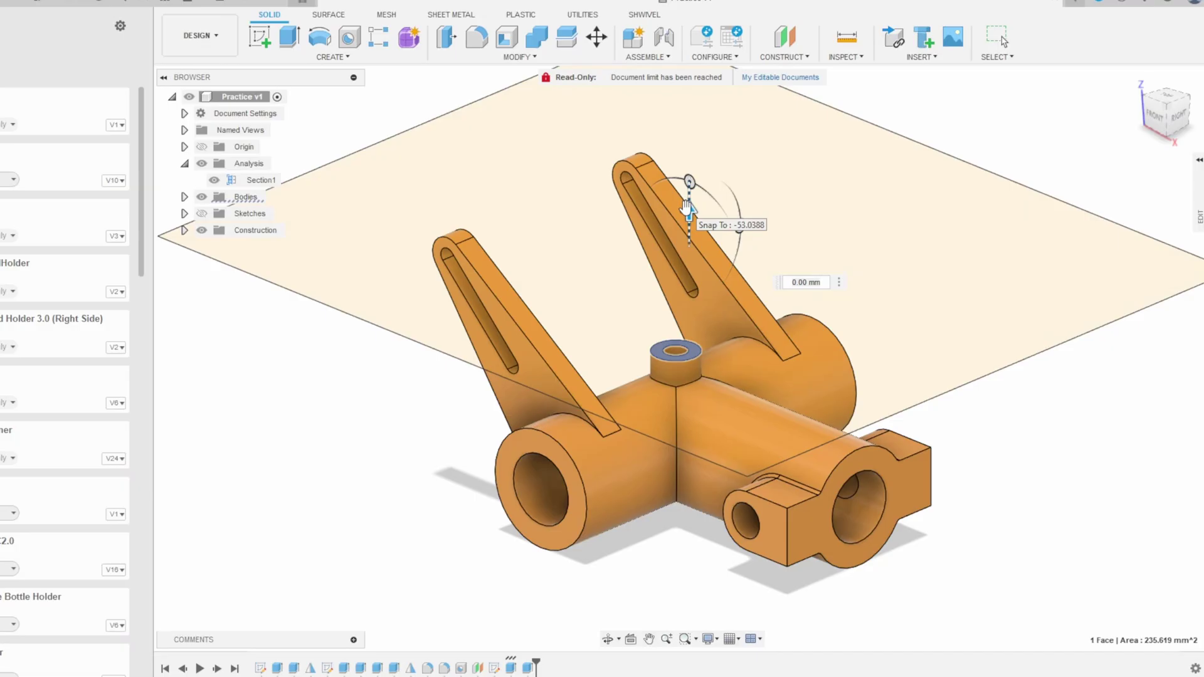
{"action": "left_click_drag", "start_coordinate": [685, 188], "coordinate": [621, 121]}
{"action": "scroll", "coordinate": [621, 317], "scroll_direction": "up", "scroll_amount": 3}
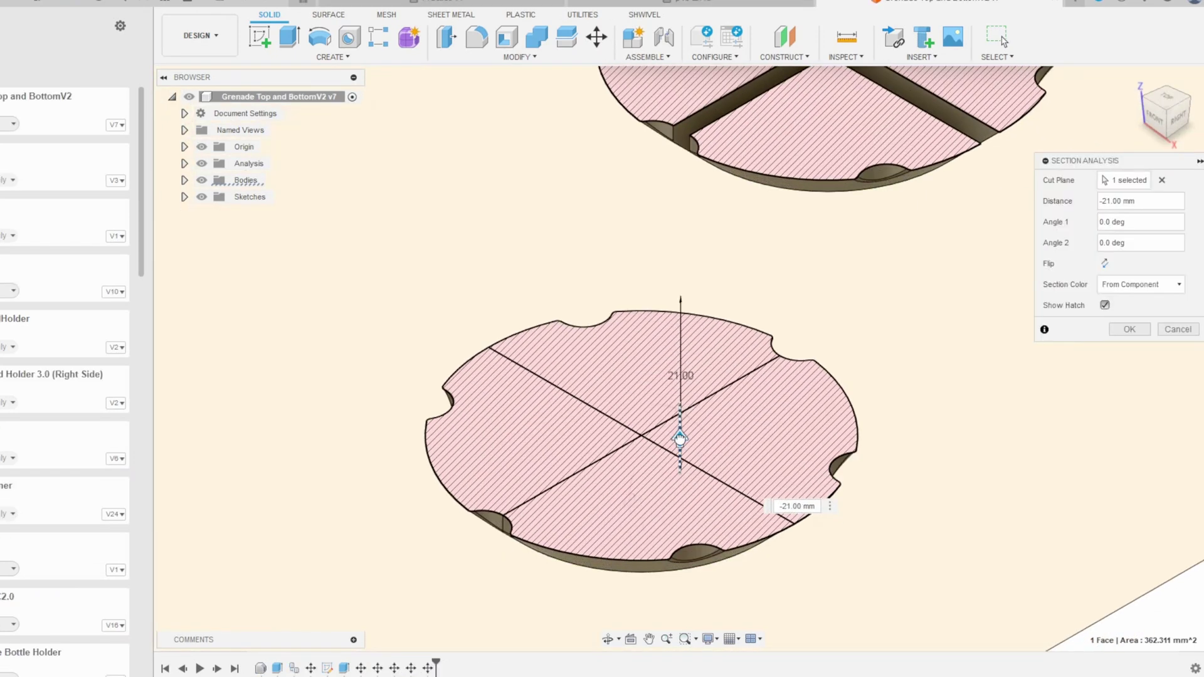
Step: Move section cuts in several models: Truck to -45 mm, megaphone orbited, last to -15 mm
{"action": "left_click_drag", "start_coordinate": [680, 439], "coordinate": [702, 272]}
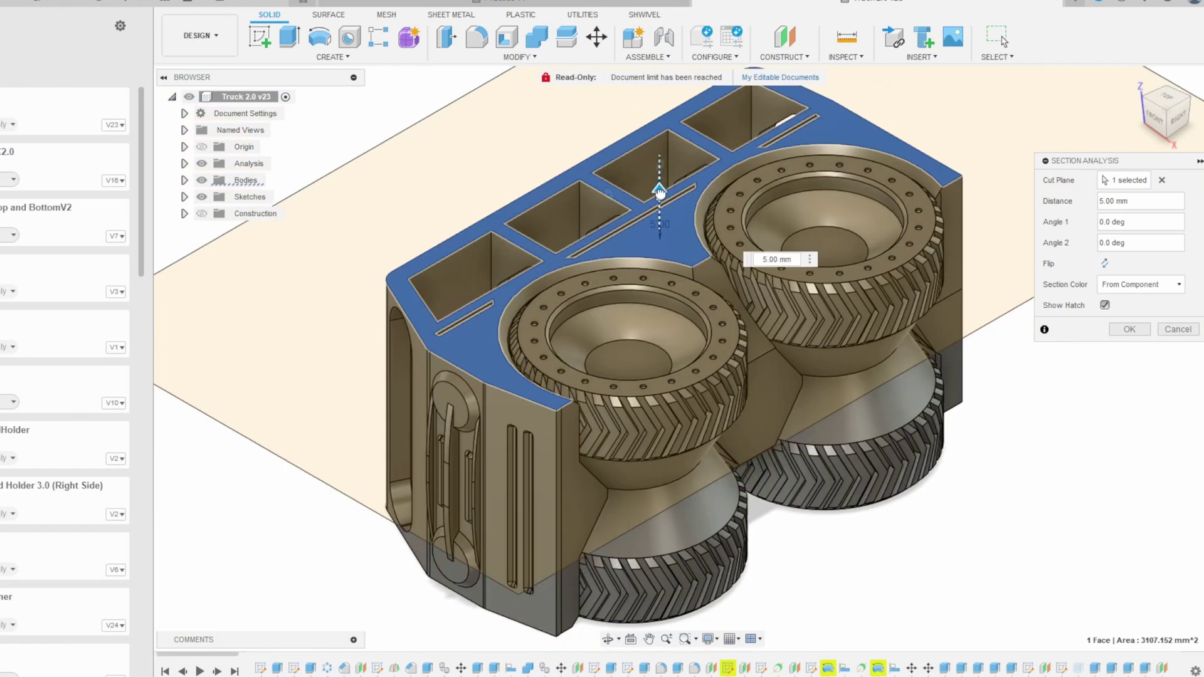
{"action": "left_click_drag", "start_coordinate": [667, 189], "coordinate": [690, 326]}
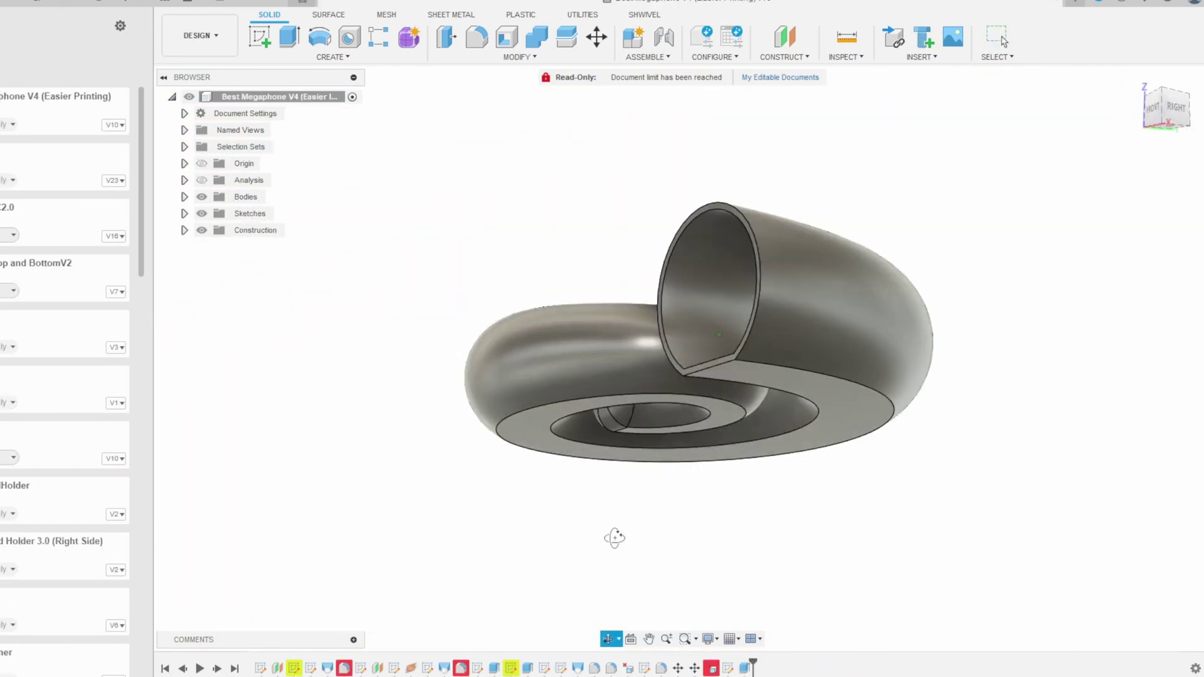
{"action": "mouse_move", "coordinate": [615, 535]}
{"action": "left_mouse_down"}
{"action": "mouse_move", "coordinate": [624, 519]}
{"action": "mouse_move", "coordinate": [614, 578]}
{"action": "mouse_move", "coordinate": [572, 615]}
{"action": "mouse_move", "coordinate": [581, 636]}
{"action": "mouse_move", "coordinate": [592, 593]}
{"action": "mouse_move", "coordinate": [625, 552]}
{"action": "left_mouse_up"}
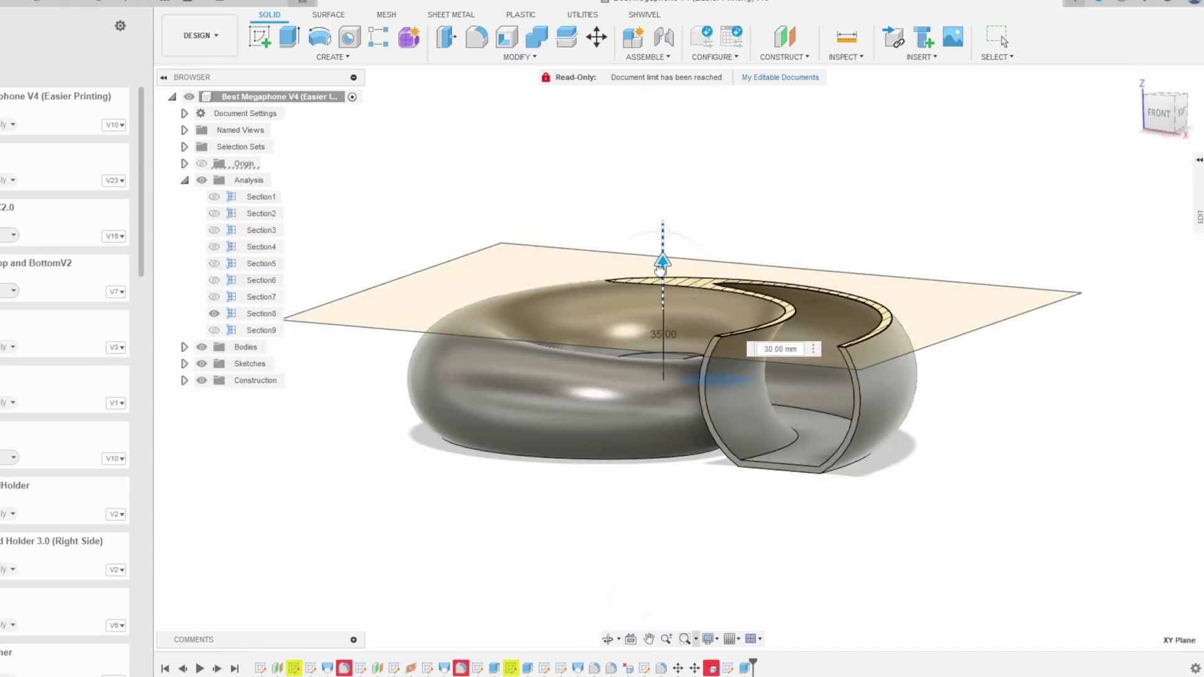
{"action": "left_click_drag", "start_coordinate": [656, 270], "coordinate": [662, 341]}
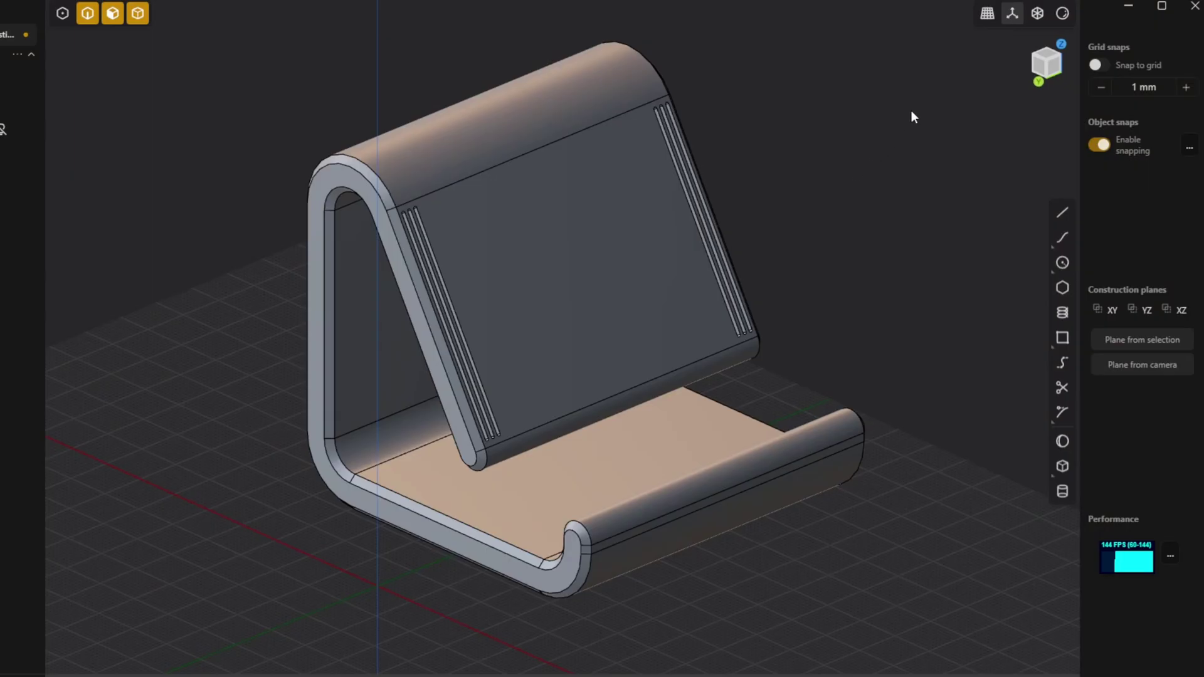
Step: Turn on X-ray and orbit the phone stand to view it from below
{"action": "left_click", "coordinate": [1038, 17]}
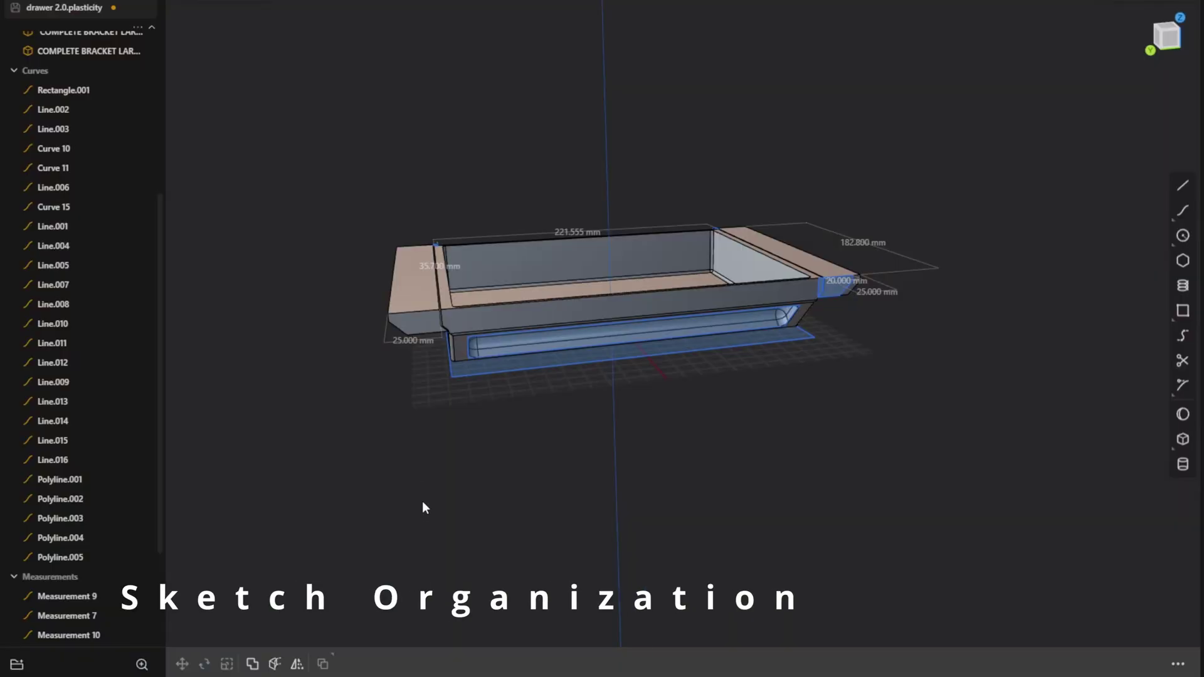
{"action": "middle_click_drag", "start_coordinate": [423, 502], "coordinate": [497, 511]}
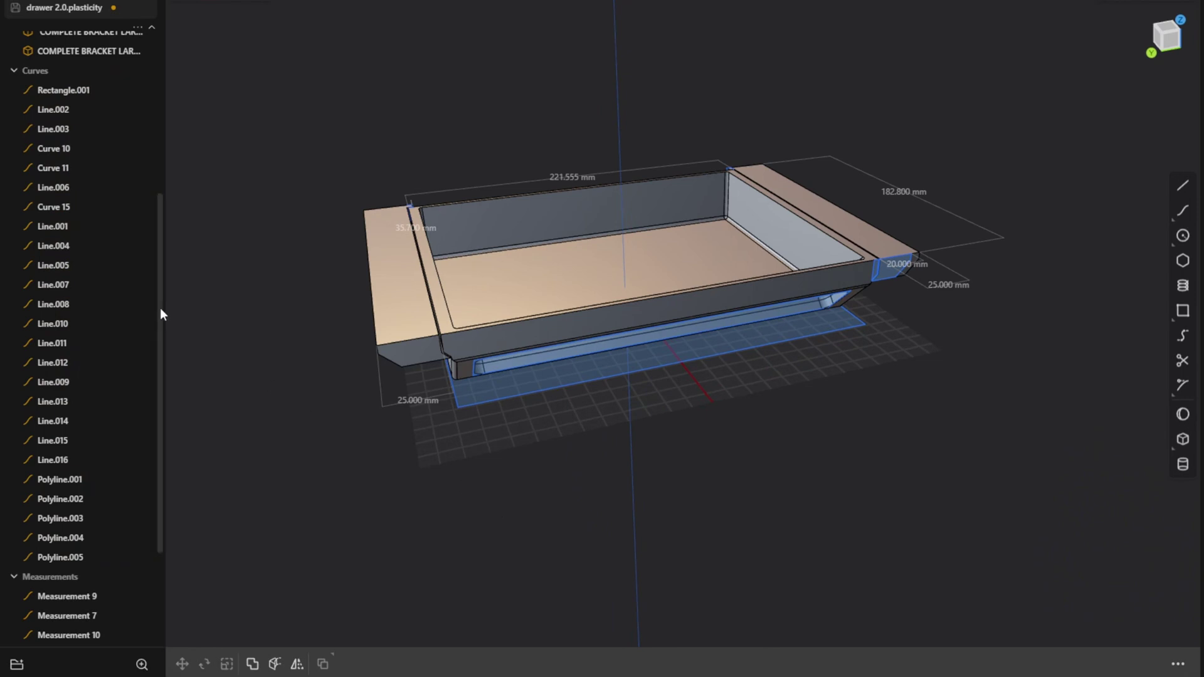
Step: Show the drawer's curves, rename Rectangle.001 to 'Base', and select through Curve 15
{"action": "left_click", "coordinate": [120, 69]}
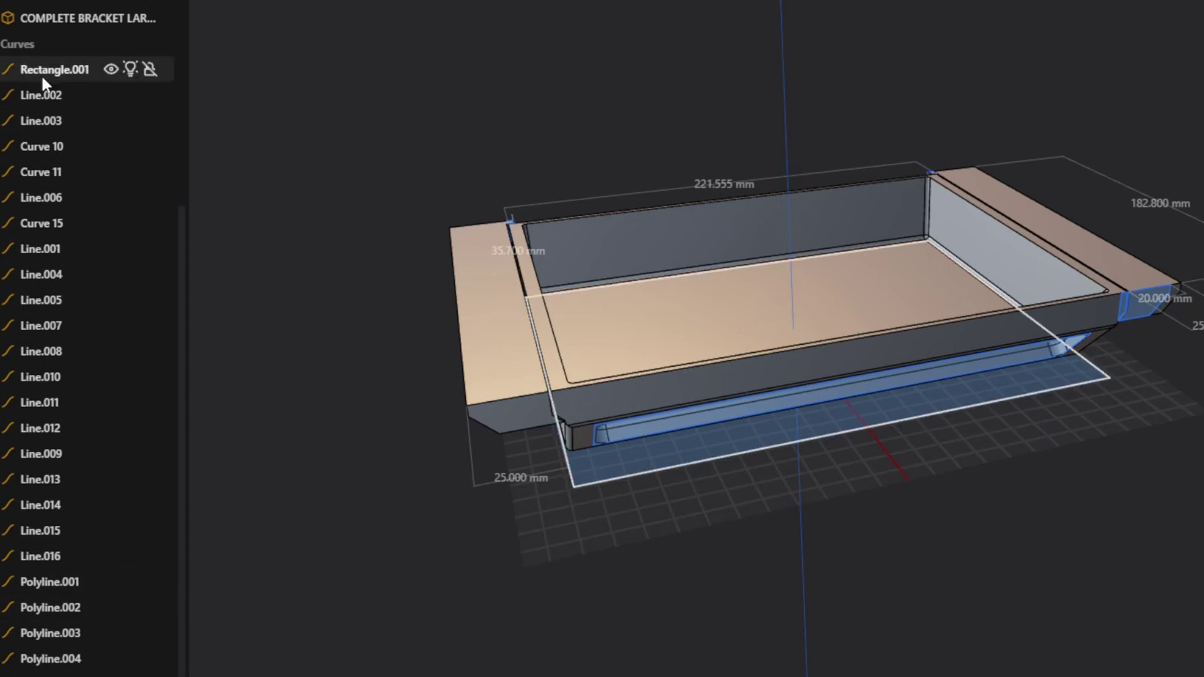
{"action": "type", "text": "Base"}
{"action": "key", "text": "Return"}
{"action": "left_click_drag", "start_coordinate": [42, 77], "coordinate": [49, 197]}
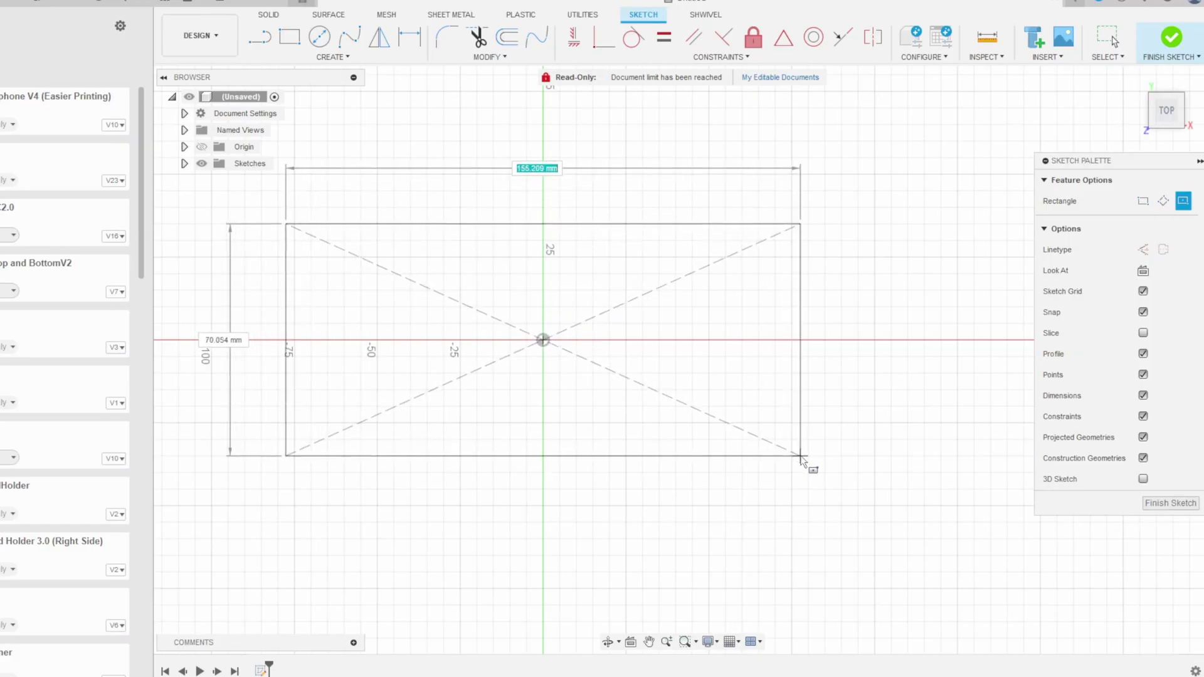
Step: Draw a circle centred on the rectangle's bottom-right corner and finish the sketch
{"action": "key", "text": "c"}
{"action": "left_click", "coordinate": [709, 456]}
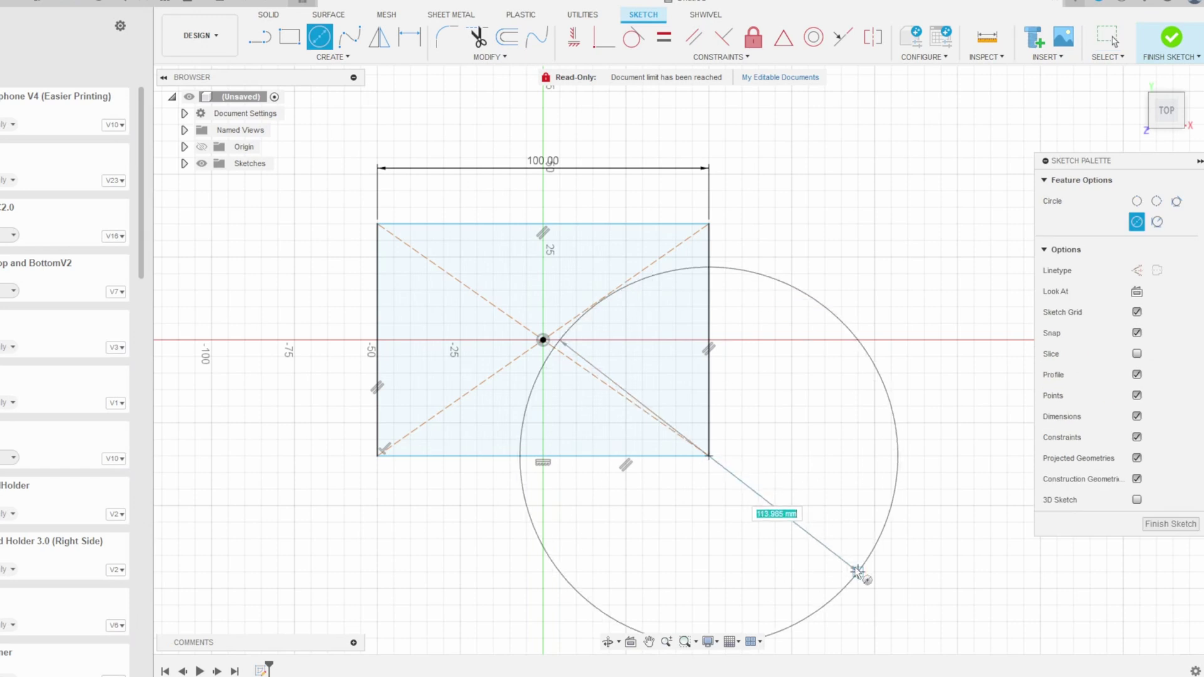
{"action": "left_click", "coordinate": [1159, 524]}
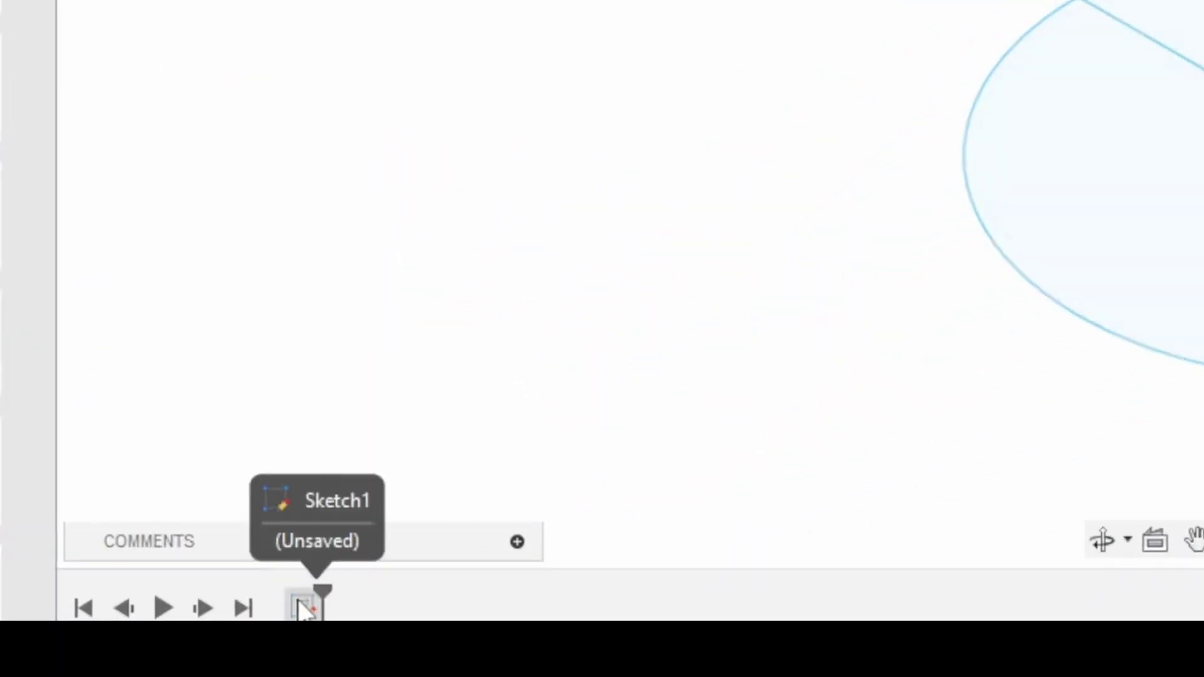
Step: Reopen Sketch1 from the timeline to review the notched cylinder, then finish editing
{"action": "double_click", "coordinate": [304, 609]}
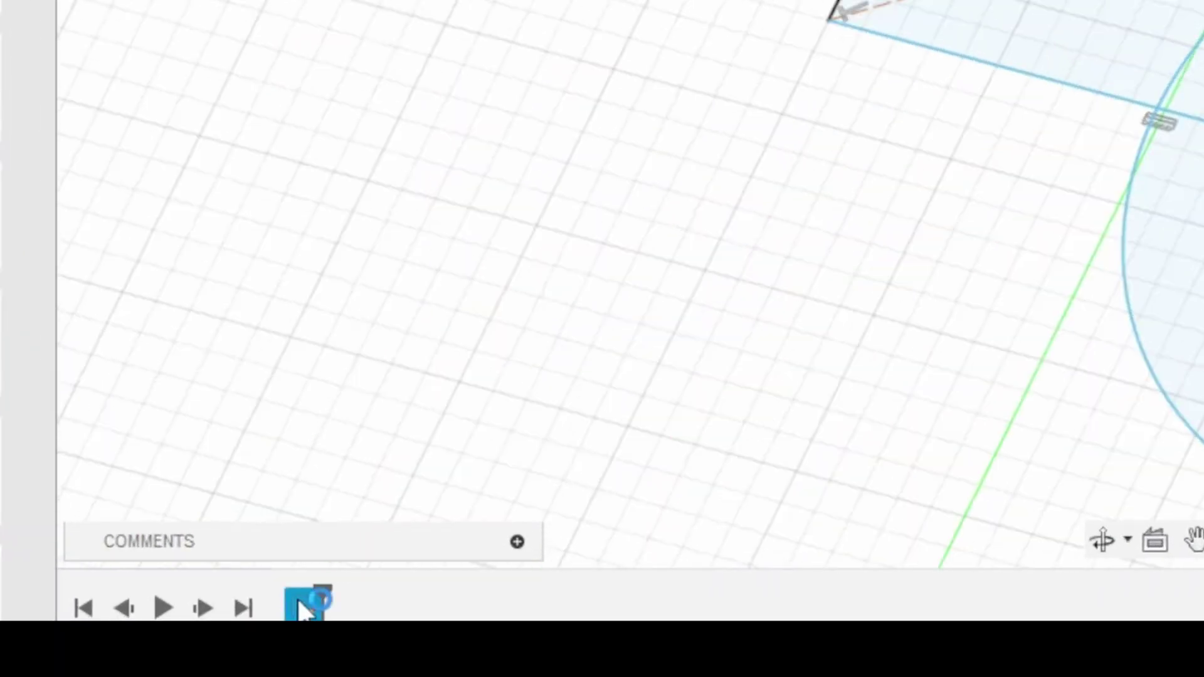
{"action": "key", "text": "Escape"}
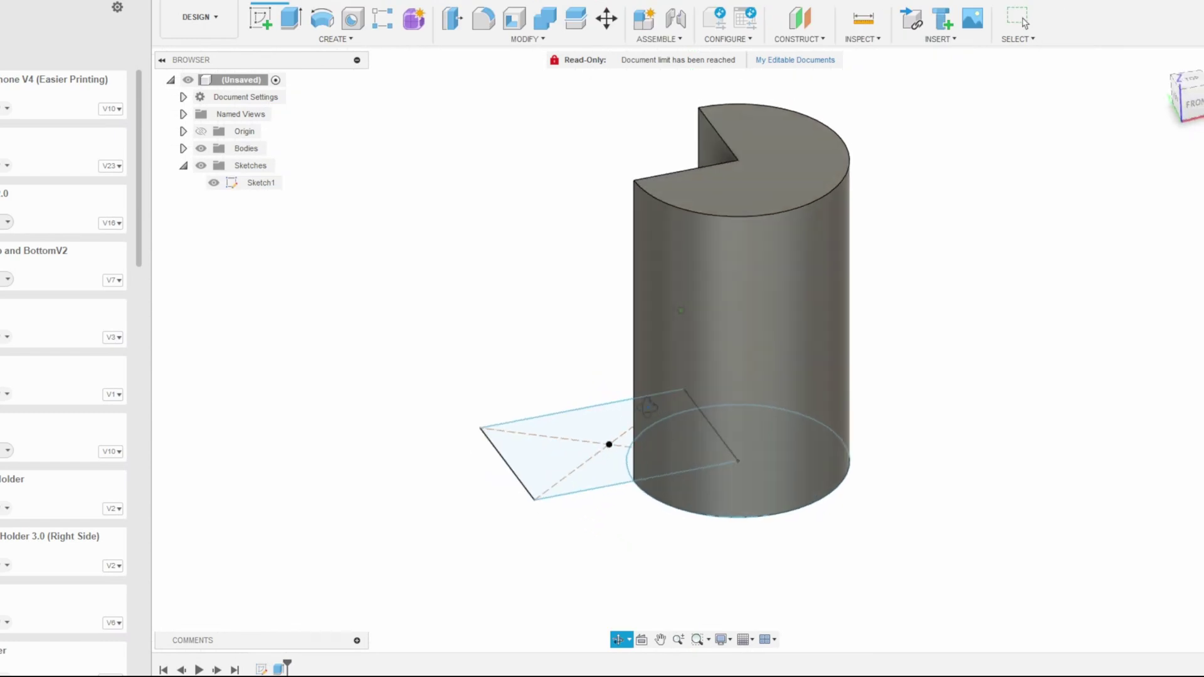
{"action": "double_click", "coordinate": [262, 670]}
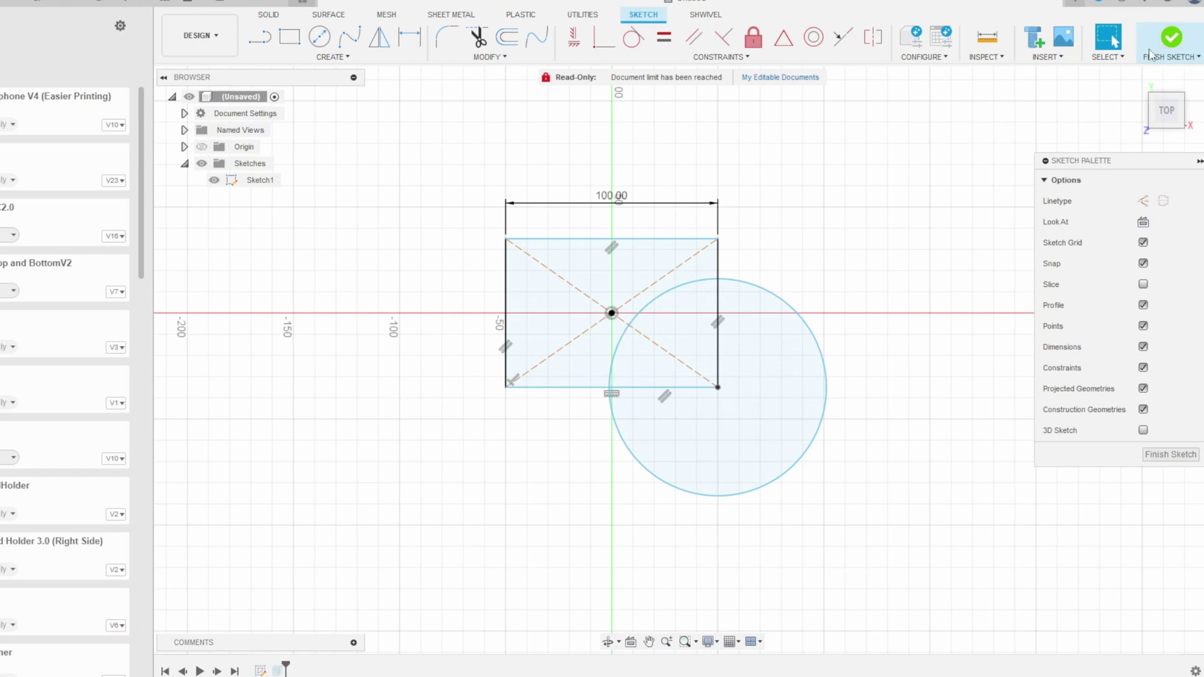
{"action": "left_click", "coordinate": [1187, 47]}
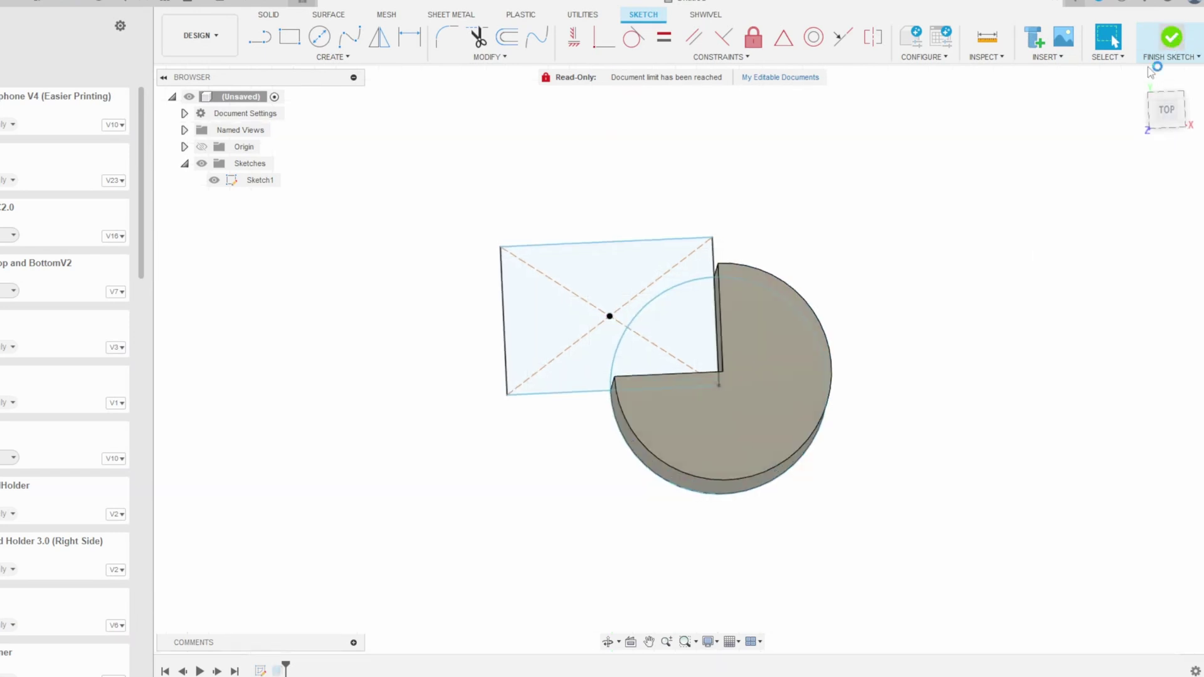